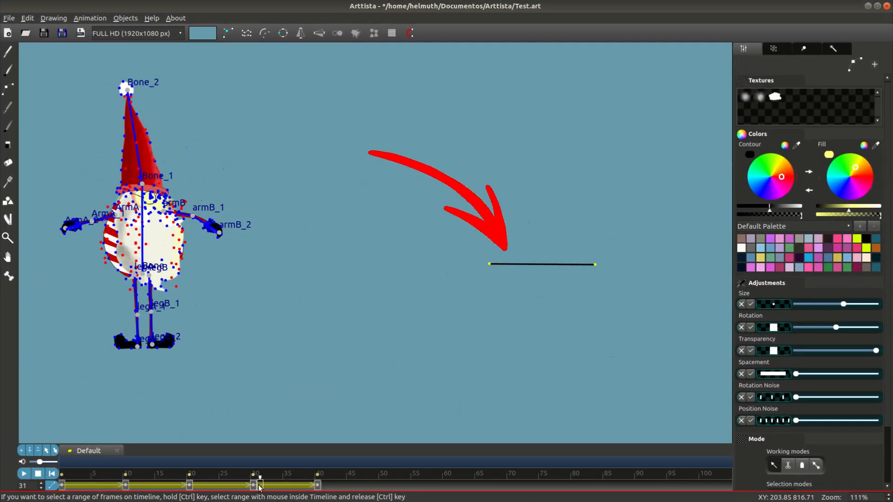
At frame 0, select the gnome and the black line beneath it, and apply Follow last segment to the selection.
drag(259, 487, 320, 489)
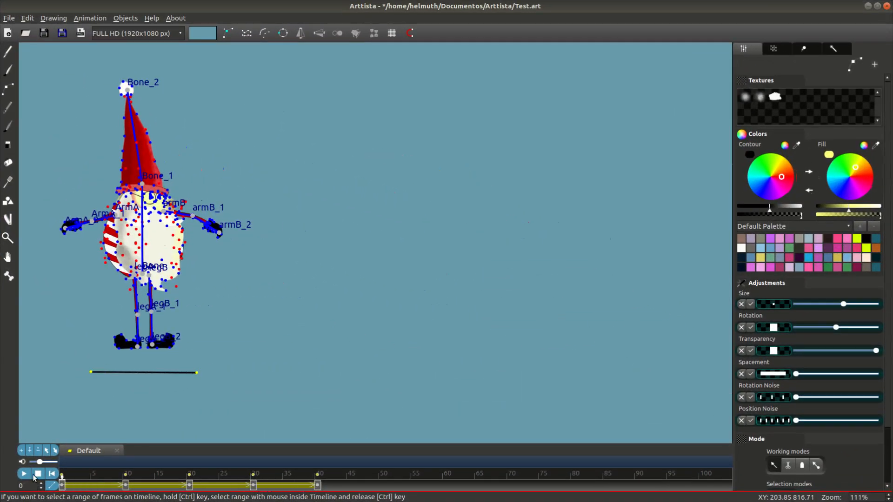
drag(233, 296, 276, 354)
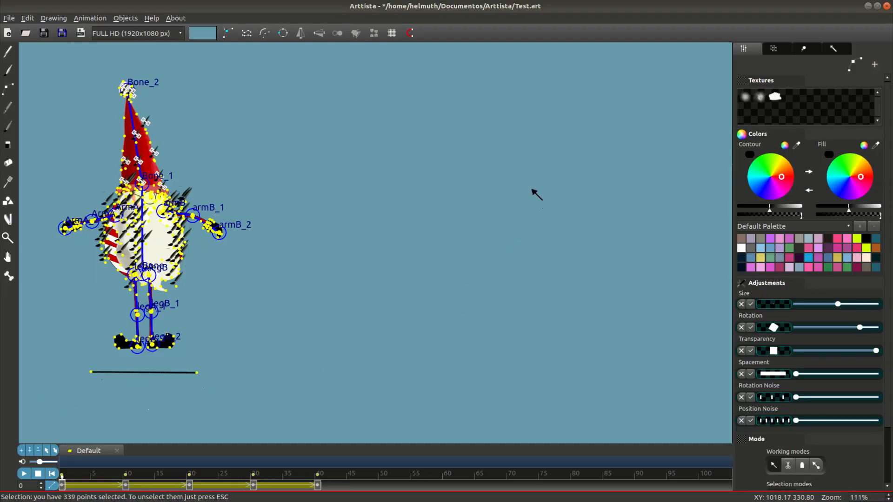
right_click(528, 188)
mouse_move(574, 388)
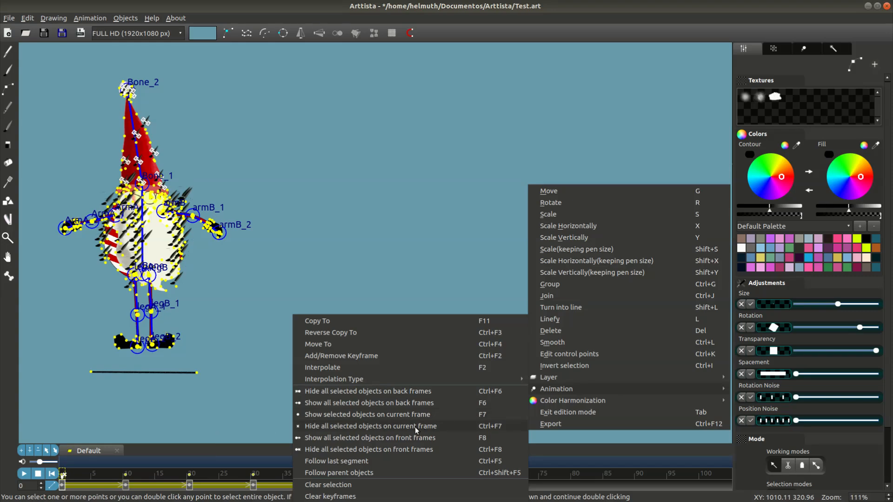
mouse_move(365, 465)
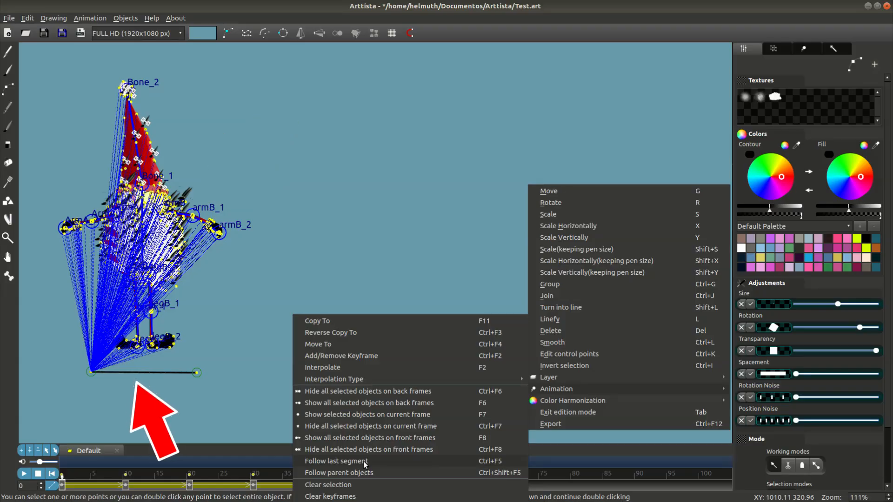
click(365, 462)
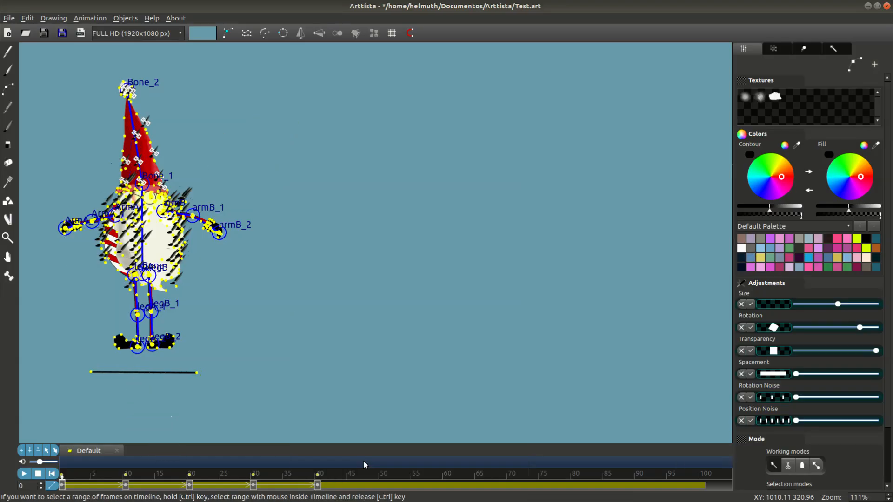
drag(74, 482, 54, 474)
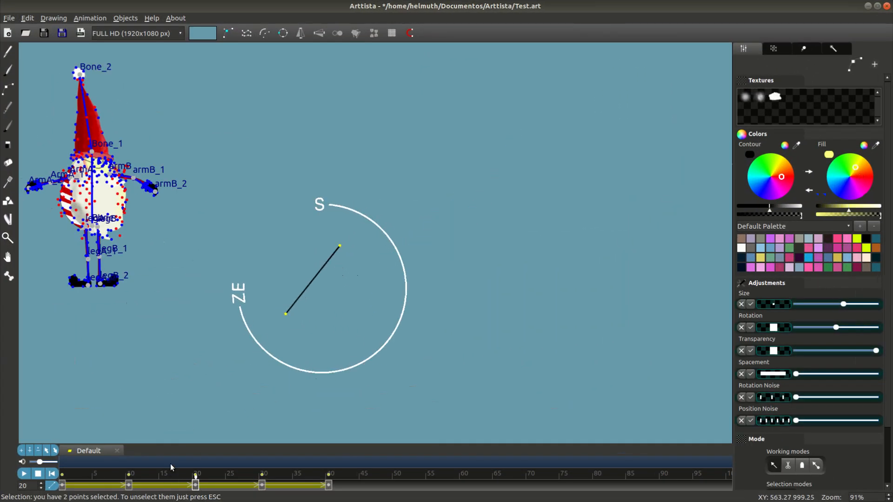
Set up the guide line on its keyframes, keeping it short at frame 30 and scaling it larger at frame 40.
click(159, 474)
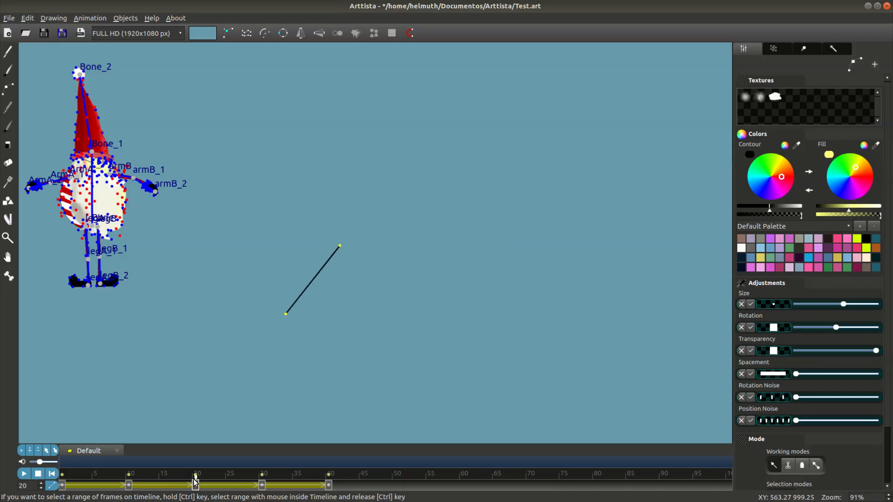
click(262, 486)
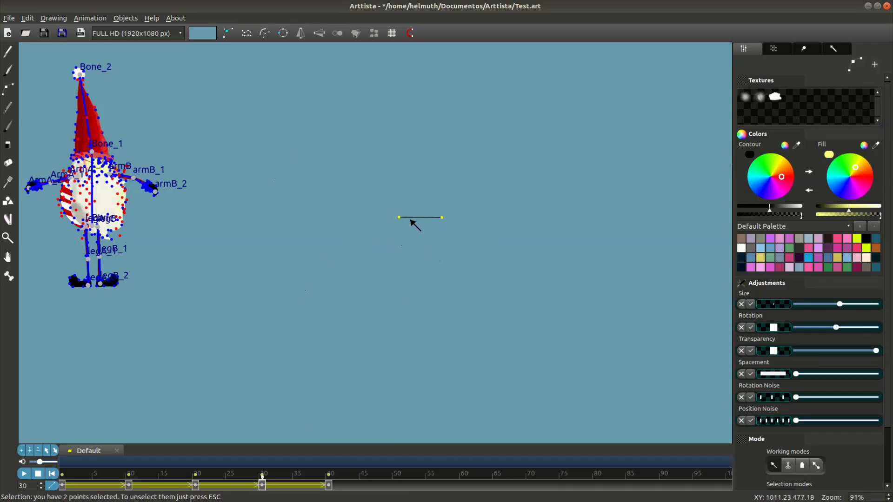
click(329, 486)
key(s)
click(653, 379)
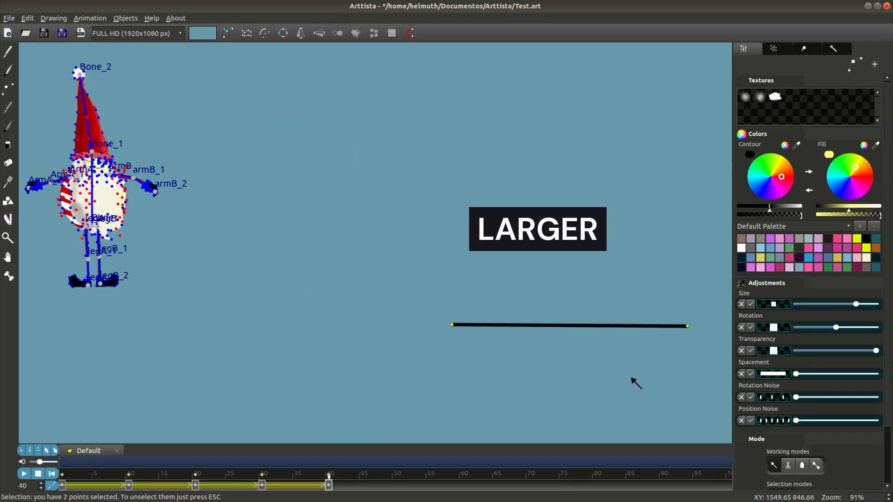
Make the gnome follow the rescaled guide line from frame 0 with Follow last segment, and preview the motion through frame 40.
drag(328, 474, 188, 464)
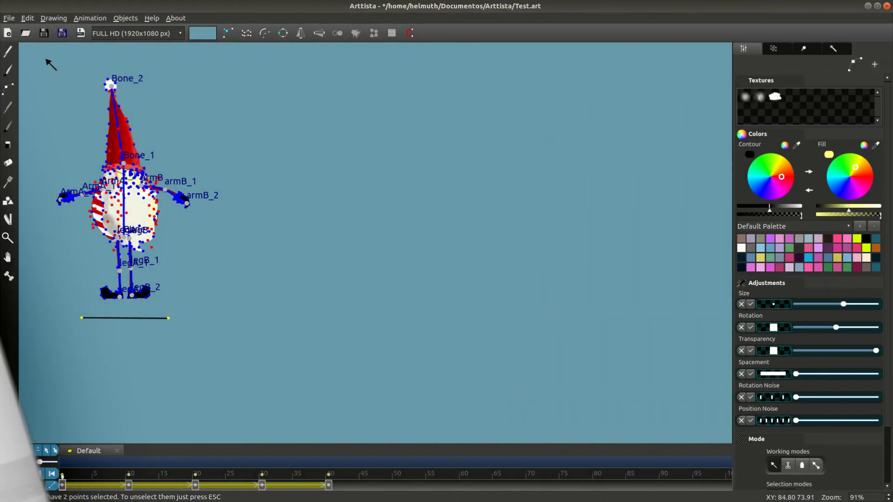
drag(45, 58, 235, 306)
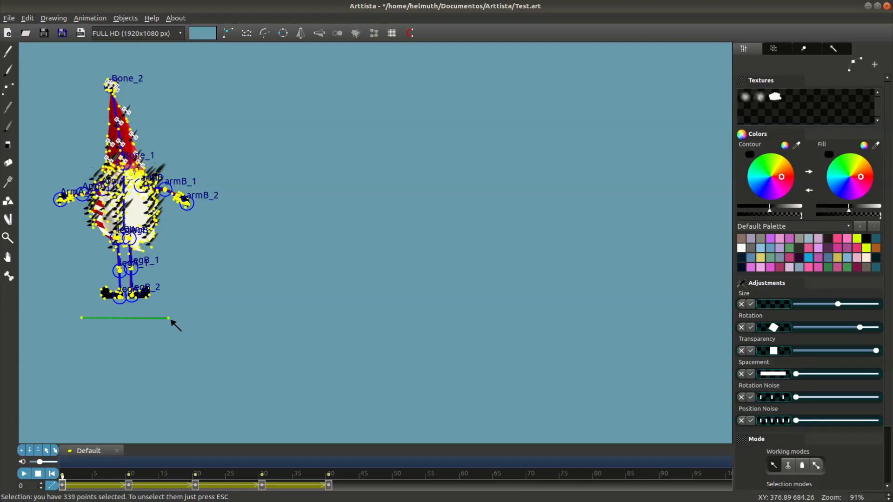
right_click(527, 233)
mouse_move(554, 435)
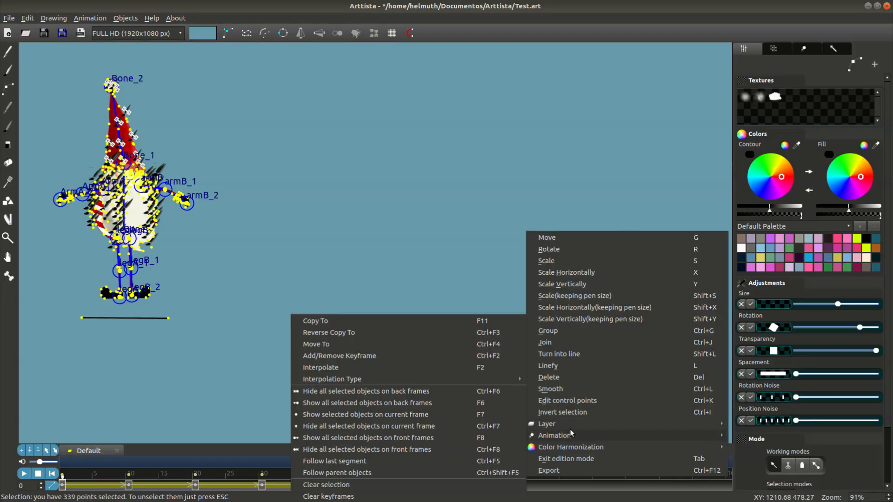
click(362, 462)
key(Escape)
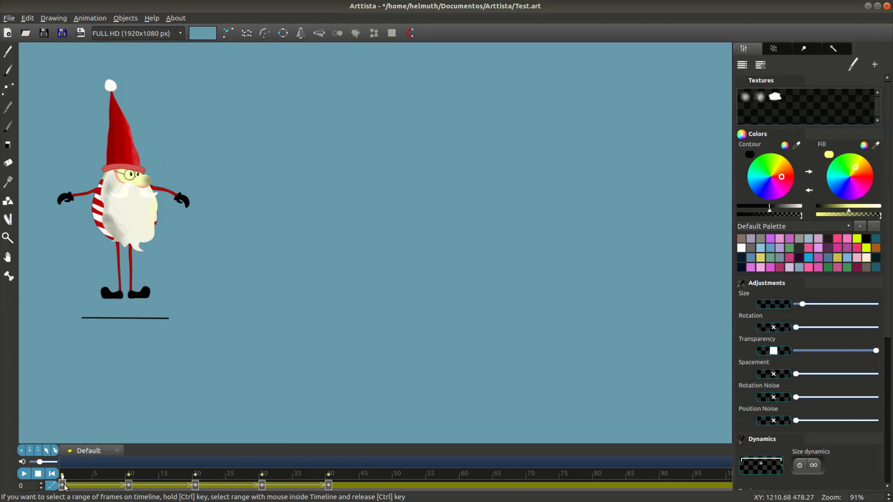
drag(66, 487, 329, 501)
scroll(419, 339, down, 3)
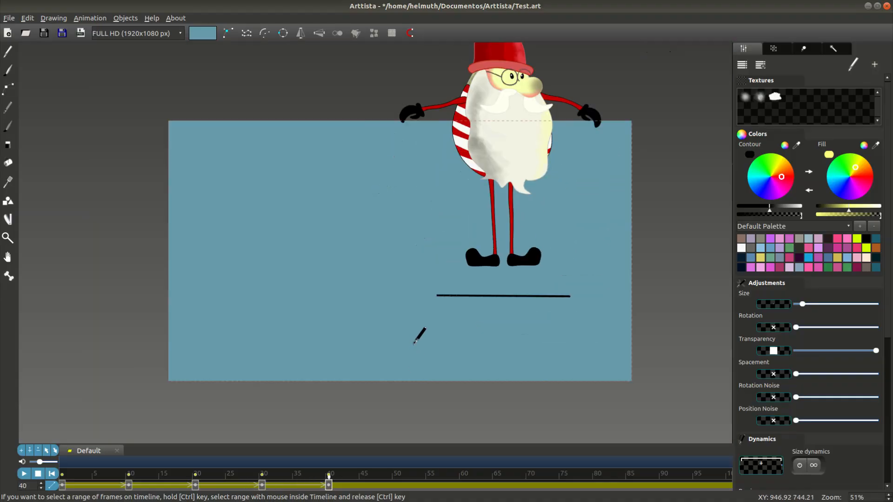
Add a horizontal BoneMOvement bone under the gnome's feet and reposition it across the canvas on the keyframes up to frame 40.
drag(328, 484, 38, 450)
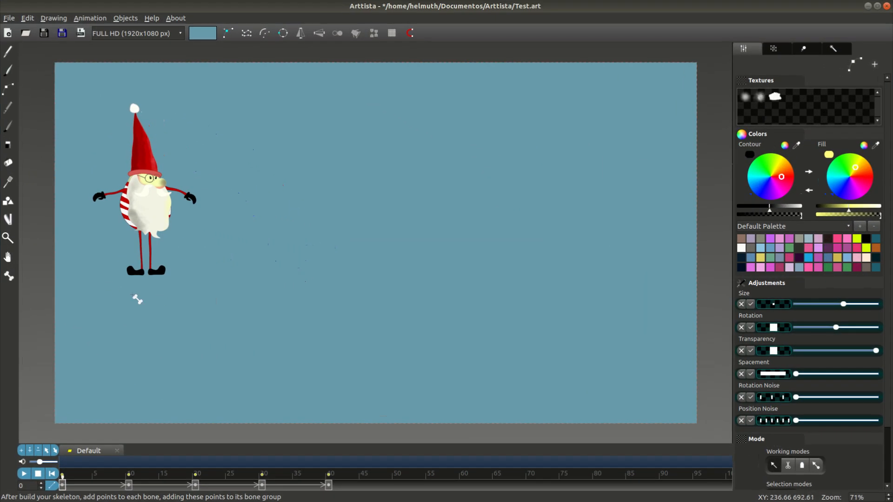
click(333, 285)
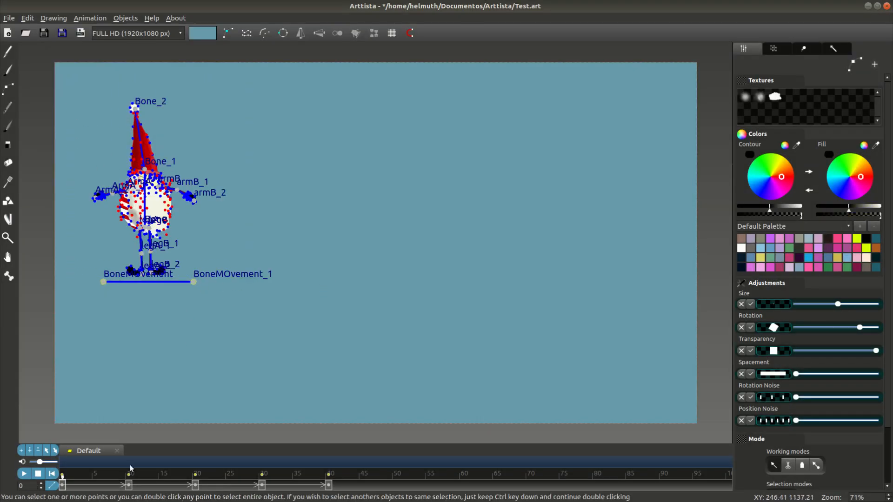
drag(105, 291, 251, 292)
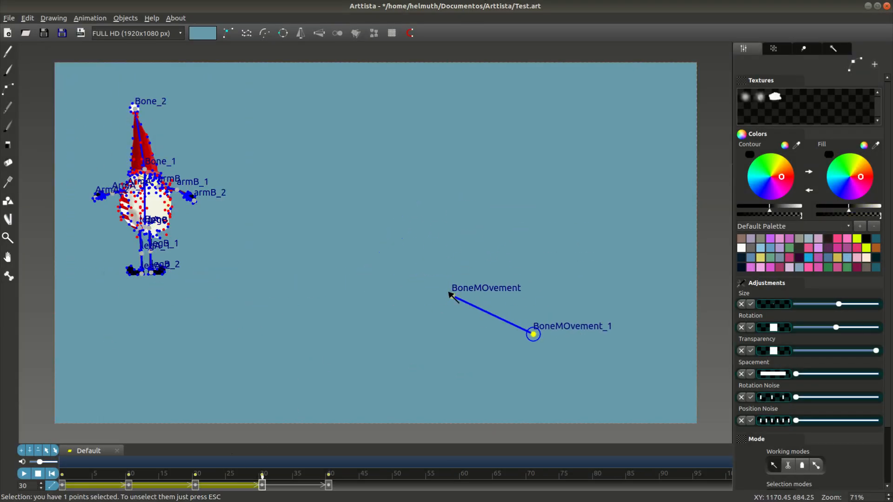
click(636, 329)
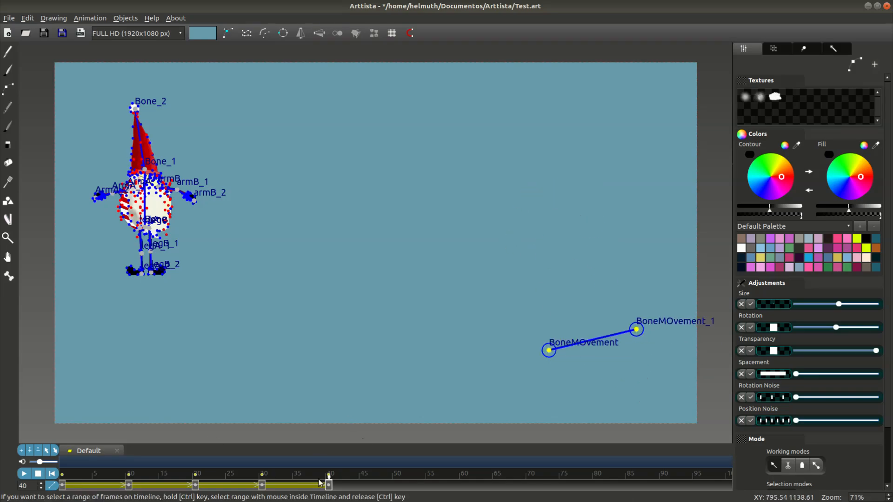
At frame 0, select the gnome and the BoneMOvement bone, apply Follow last segment, and play the animation.
drag(328, 475, 31, 493)
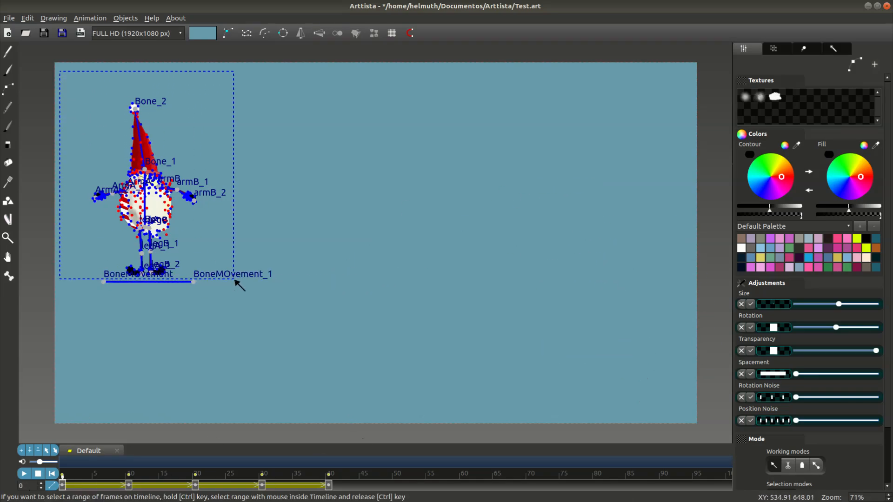
drag(234, 278, 235, 278)
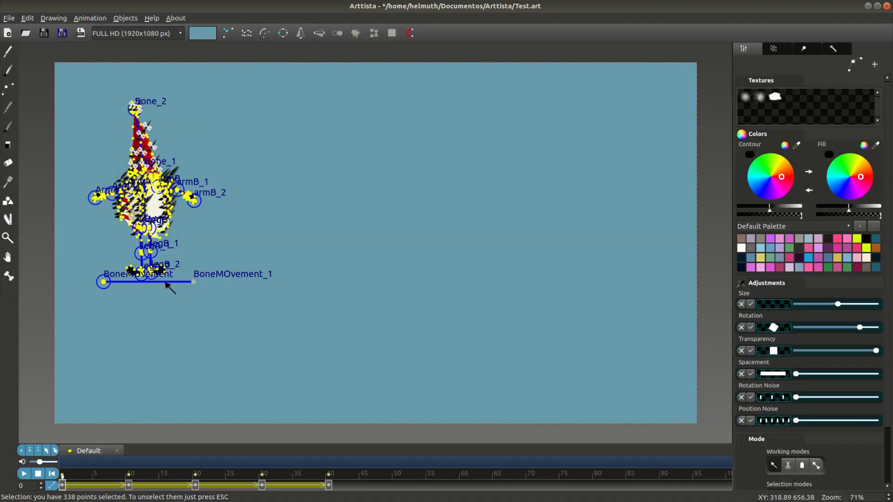
right_click(616, 139)
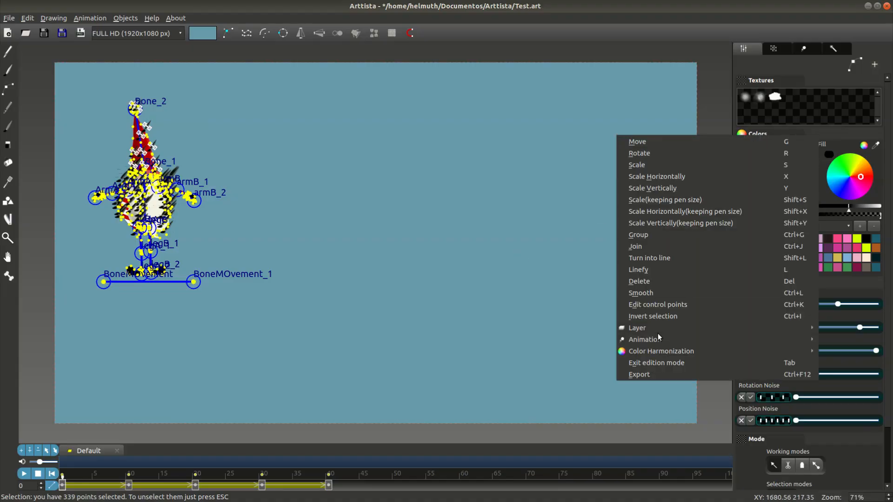
mouse_move(658, 341)
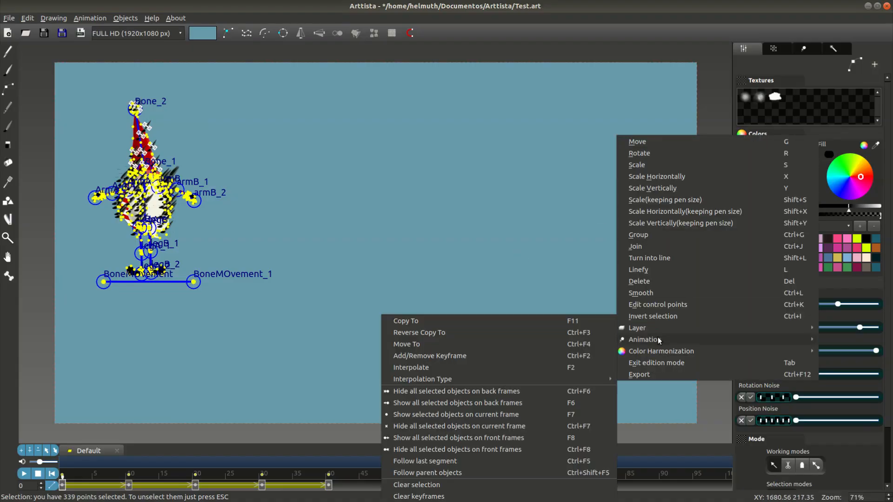
click(435, 461)
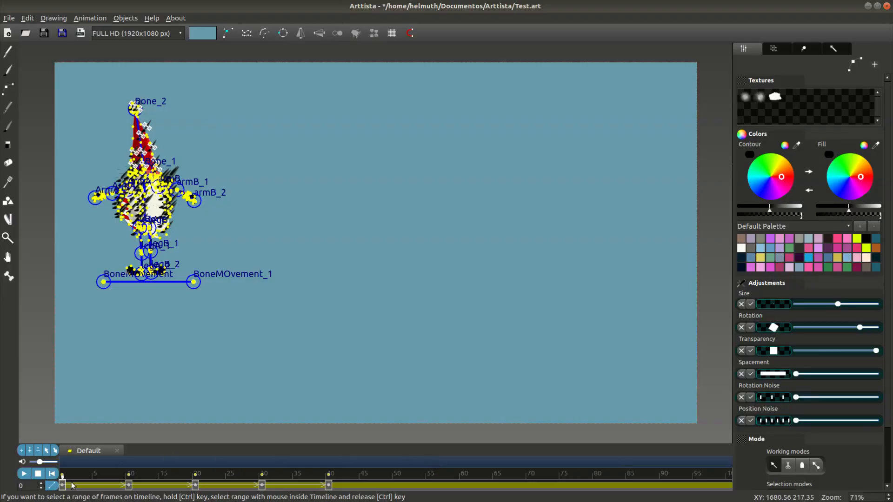
key(Tab)
mouse_move(65, 486)
mouse_down()
mouse_move(263, 496)
mouse_move(327, 490)
mouse_move(62, 485)
mouse_up()
click(26, 473)
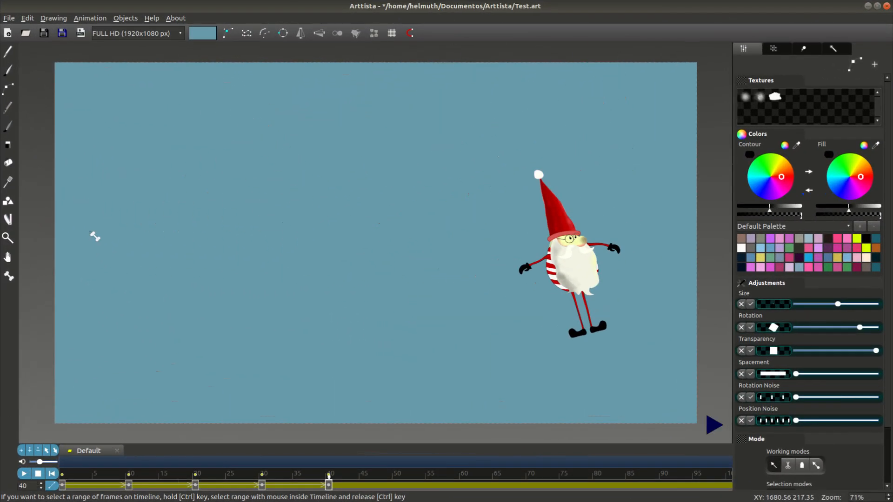
Pose the gnome in the opening keyframes with its bones, leaning the hat tip forward and lifting a foot backwards.
drag(314, 480, 63, 470)
click(209, 174)
click(92, 133)
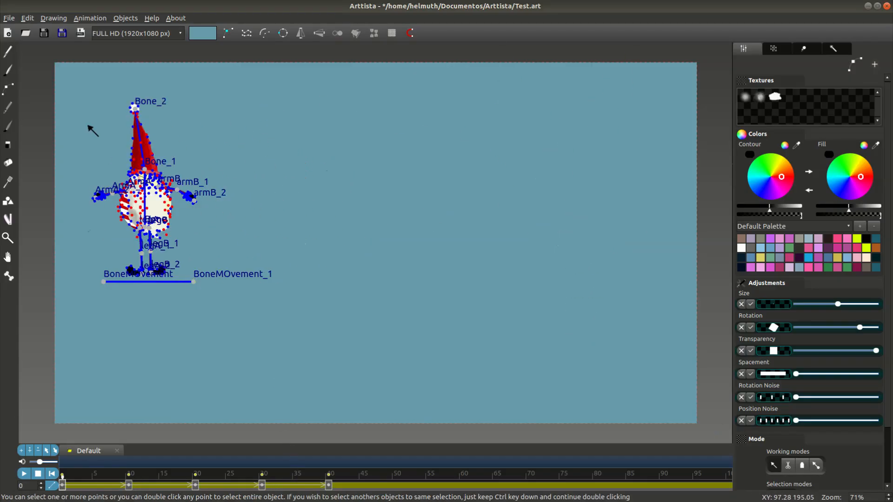
drag(259, 277, 259, 277)
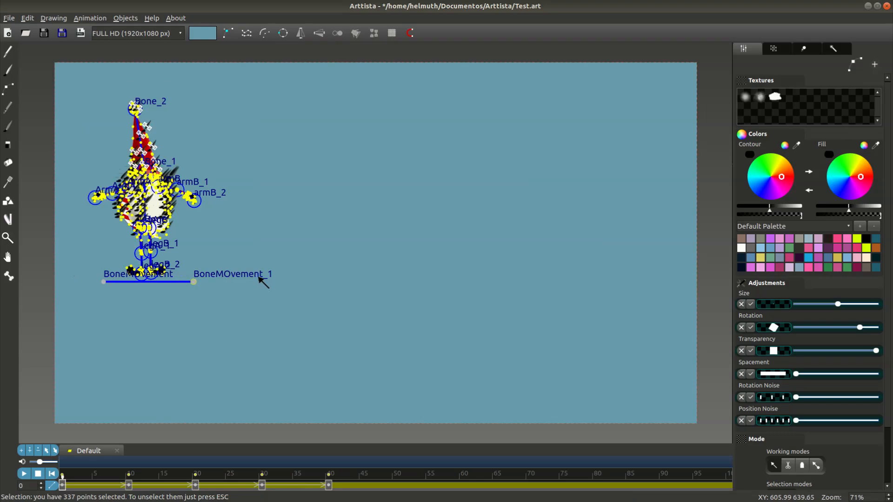
key(s)
key(Tab)
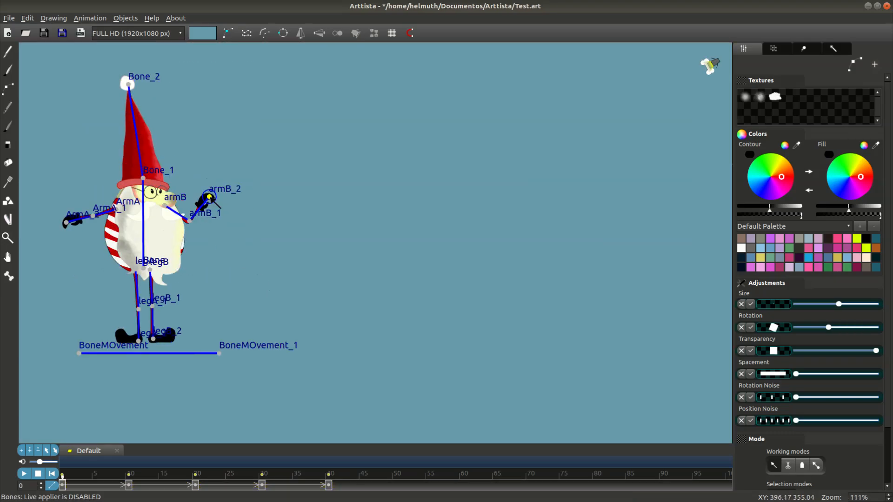
drag(128, 86, 237, 108)
mouse_move(152, 339)
mouse_down()
mouse_move(211, 289)
mouse_move(184, 261)
mouse_move(79, 279)
mouse_up()
At frame 20, raise the gnome's root bone and swing one leg up and backwards.
click(196, 485)
drag(144, 268, 152, 241)
drag(161, 312, 74, 254)
At frame 30, repose the gnome by shifting the root bone, legA_2, ArmA_2, armB_2 and the hat tip Bone_2.
click(262, 485)
drag(152, 241, 153, 247)
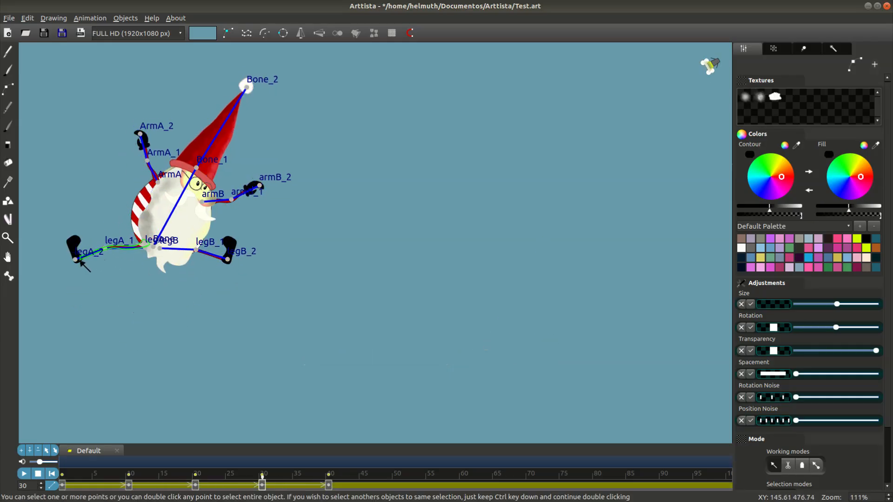
drag(75, 259, 116, 248)
drag(140, 134, 139, 156)
drag(259, 185, 232, 183)
drag(246, 87, 206, 71)
At frame 40, repose the gnome's legA_2, ArmA_2 and armB_2 bones and leave edition mode.
click(328, 485)
drag(116, 248, 86, 207)
drag(135, 158, 115, 147)
drag(232, 183, 249, 198)
key(Tab)
At frame 0, select the posed gnome together with the BoneMOvement bone and apply Follow last segment.
mouse_move(328, 474)
mouse_down()
mouse_move(236, 474)
mouse_move(310, 478)
mouse_move(17, 443)
mouse_up()
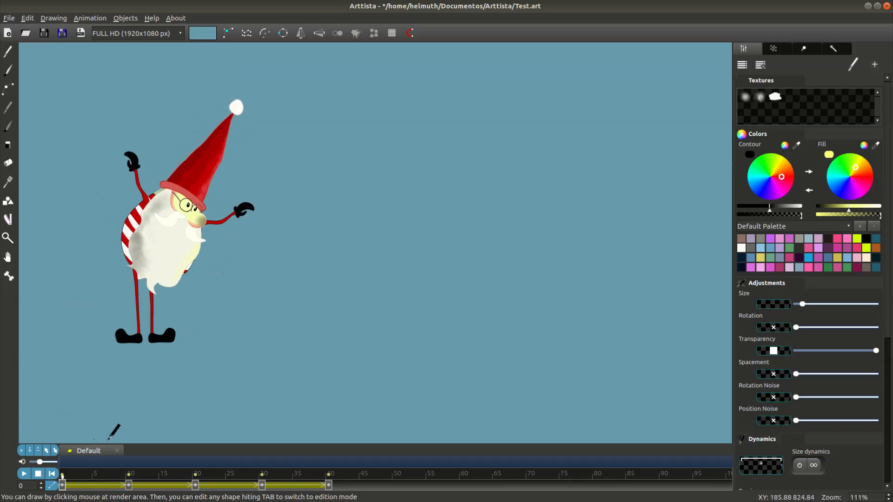
key(Tab)
drag(66, 56, 357, 272)
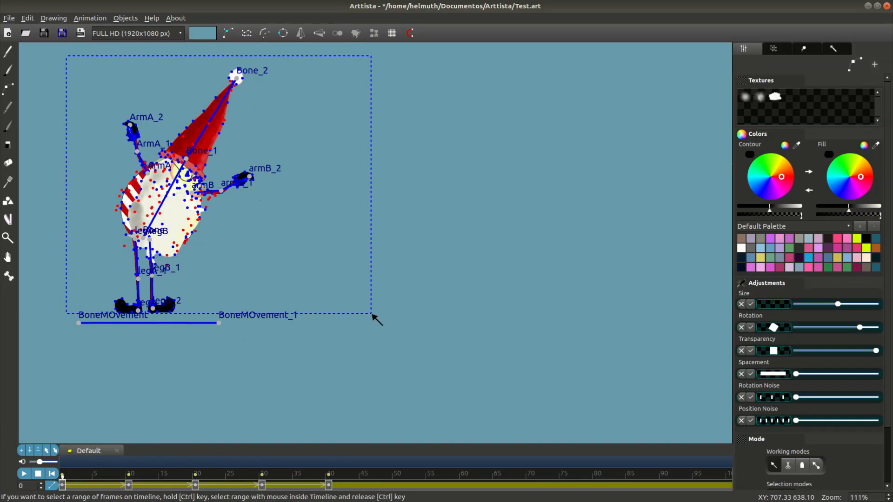
drag(374, 319, 375, 319)
shift+click(80, 323)
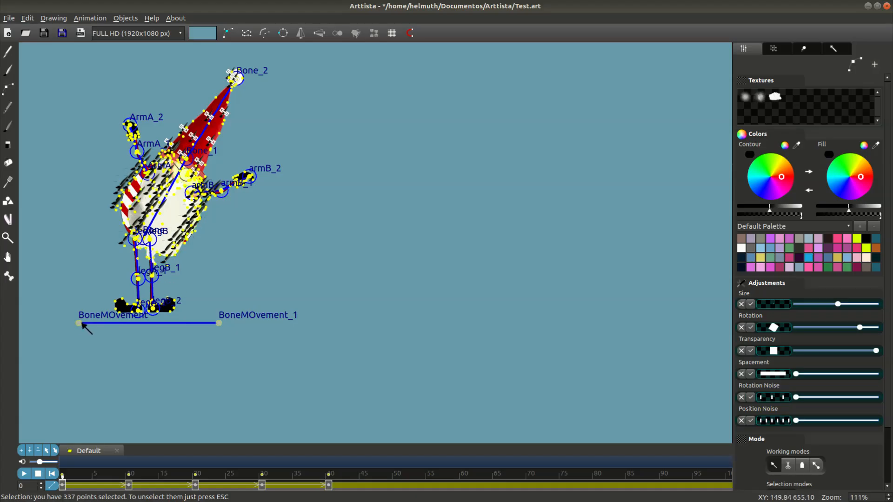
right_click(597, 145)
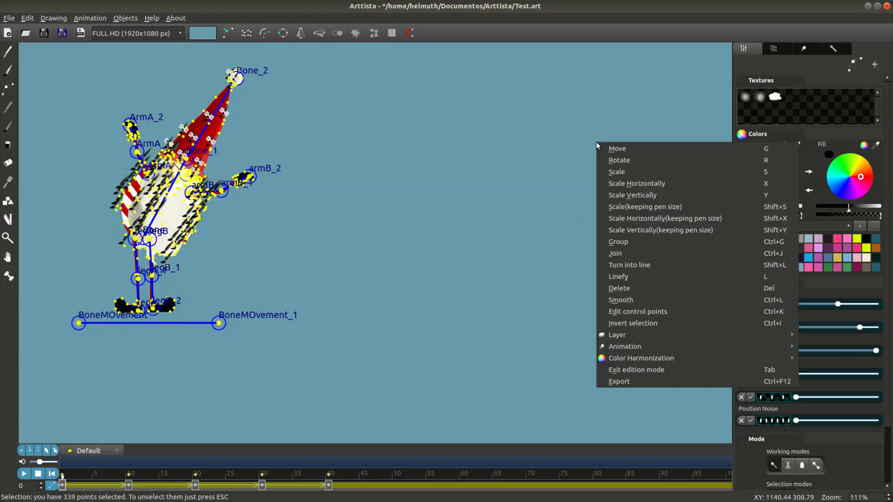
mouse_move(649, 349)
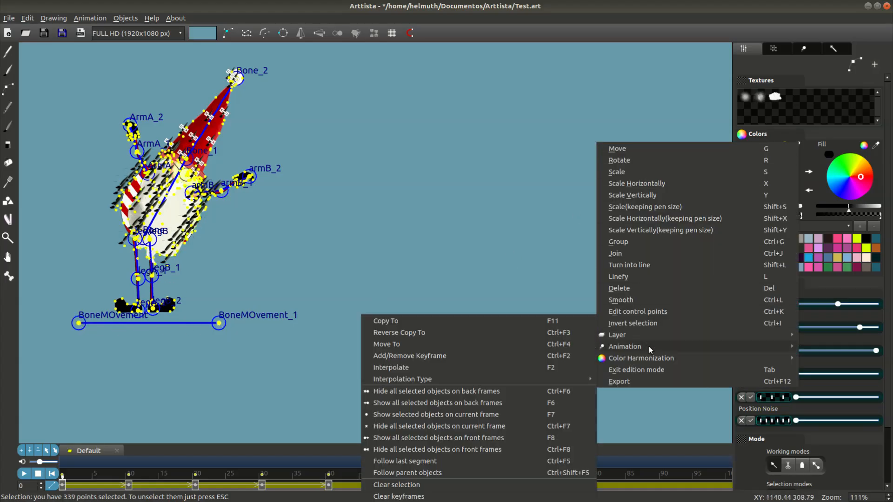
click(432, 462)
key(Tab)
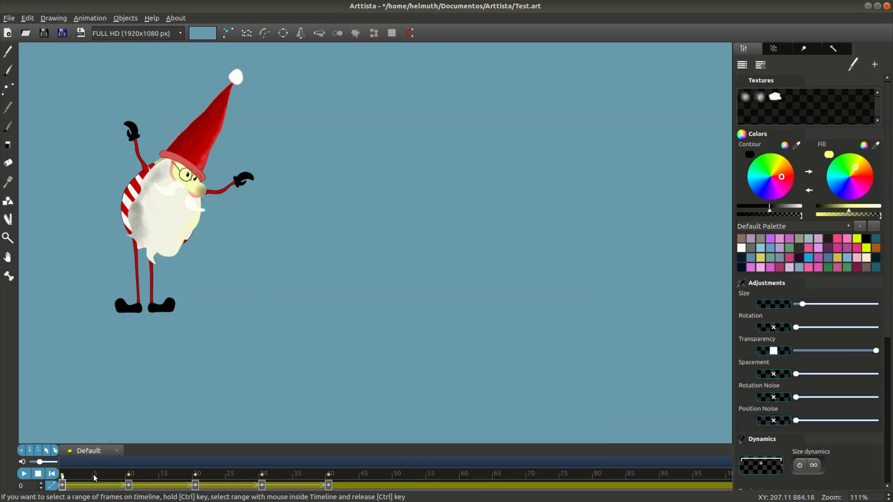
Preview the gnome's combined pose and movement animation along the timeline.
drag(62, 486, 363, 293)
scroll(499, 327, down, 5)
click(296, 485)
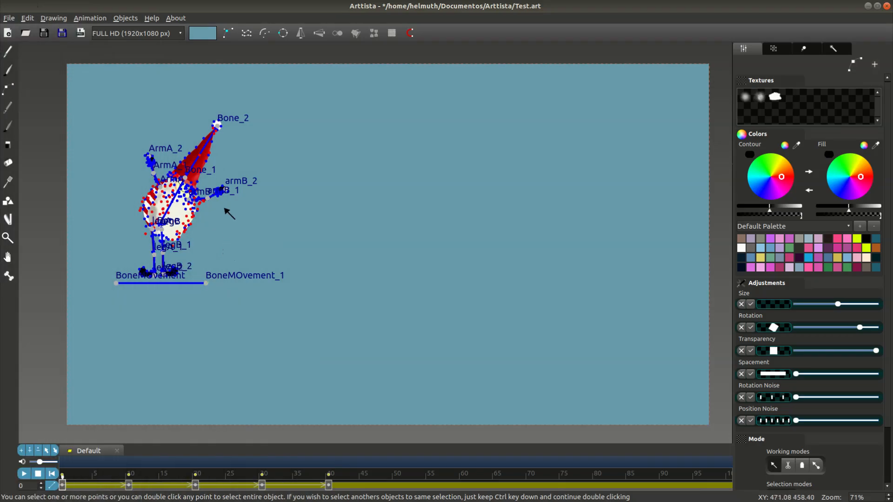
At frame 20, select the whole posed gnome together with the BoneMOvement bone and apply Follow last segment.
drag(78, 487, 195, 496)
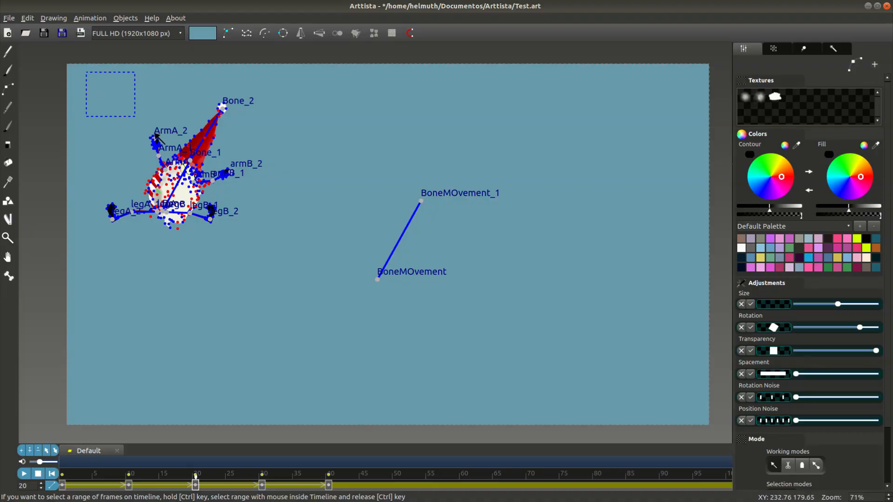
drag(114, 98, 303, 259)
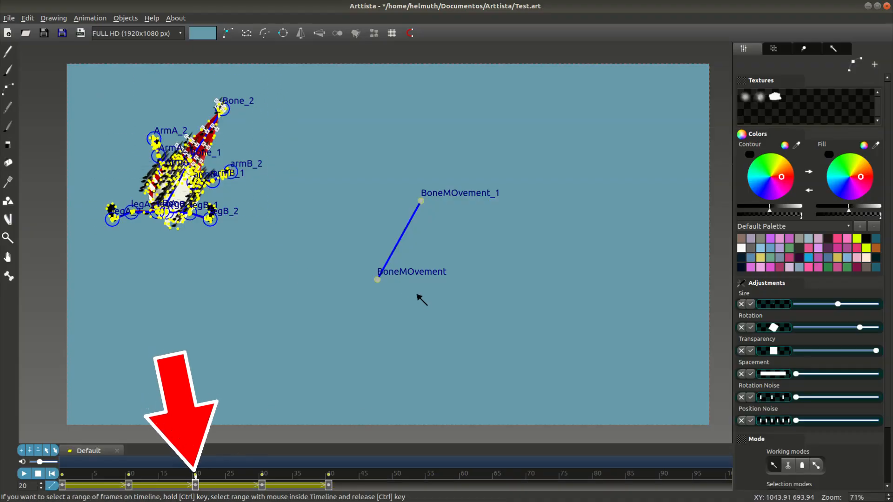
shift+click(378, 281)
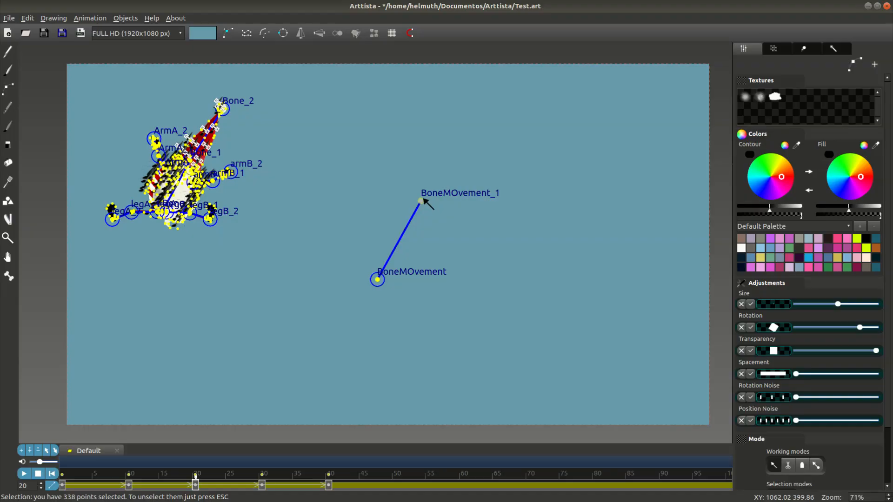
right_click(607, 149)
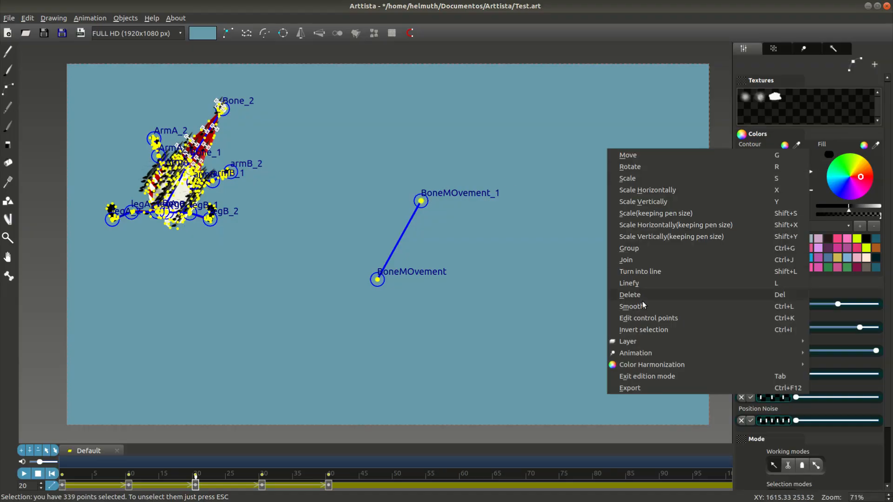
mouse_move(651, 353)
click(447, 462)
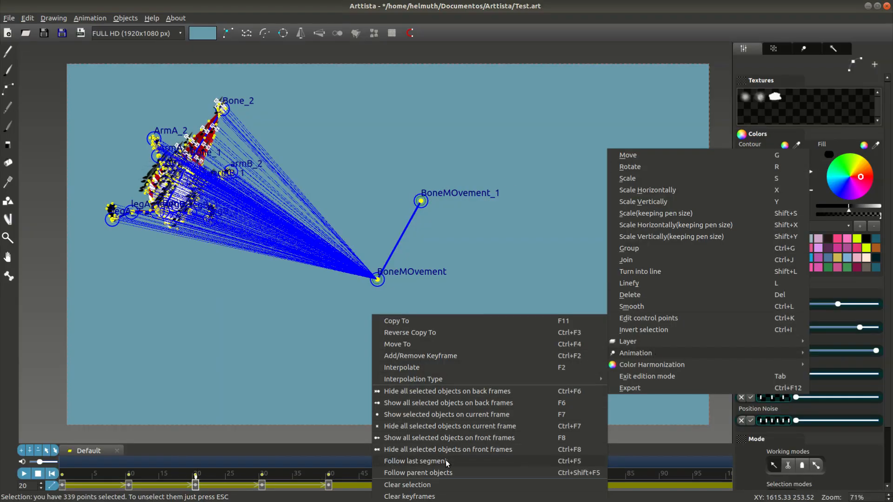
Scrub the timeline between frames 20 and 40 to preview the gnome following the bone.
click(182, 483)
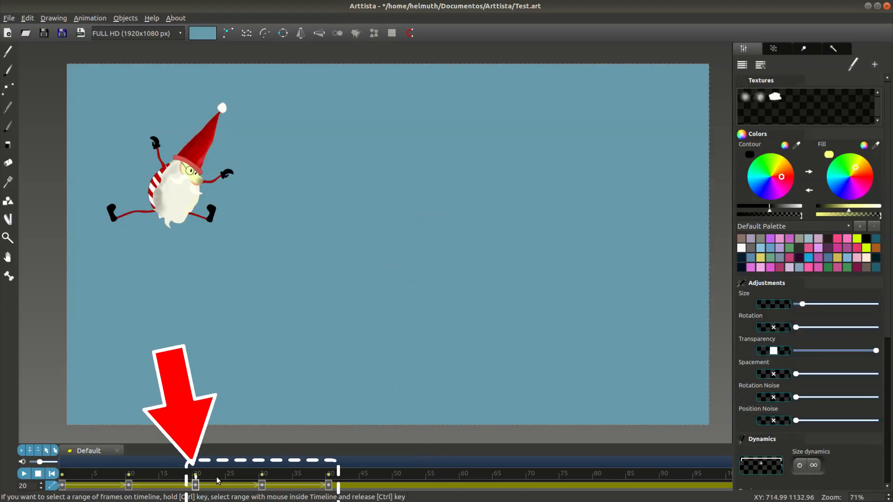
mouse_move(179, 485)
mouse_down()
mouse_move(63, 482)
mouse_move(262, 483)
mouse_up()
scroll(498, 240, down, 4)
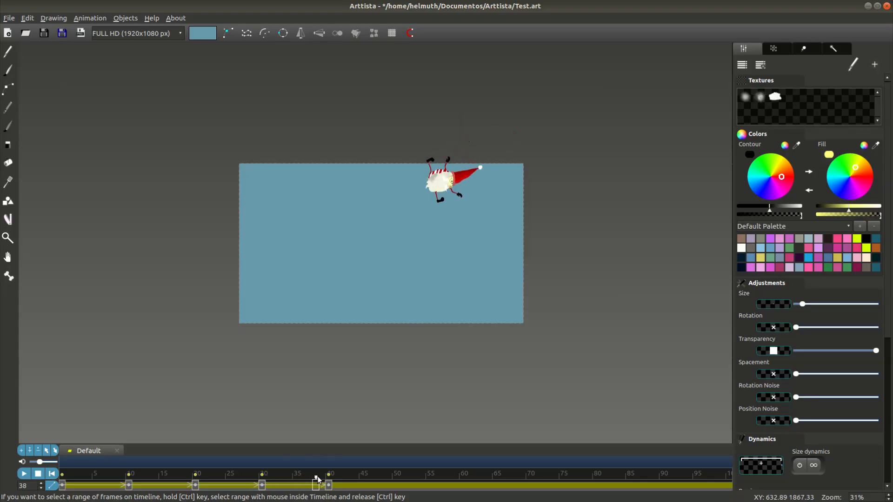
drag(330, 481, 173, 458)
key(Tab)
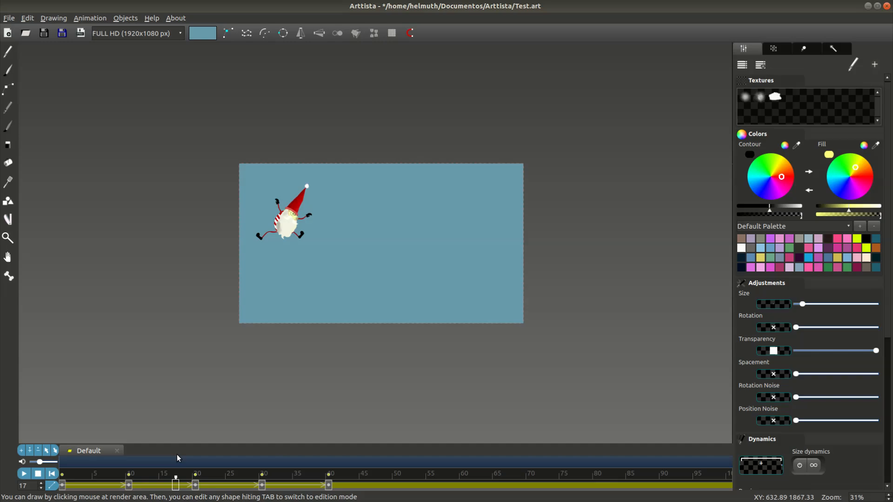
key(Tab)
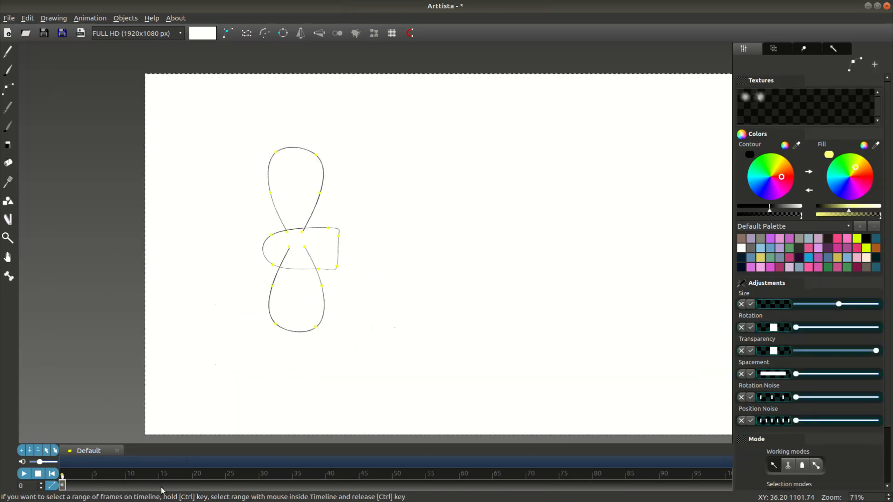
Keyframe the propeller's upper blade as flattened around frames 15 and 16 and fully upright at frame 30.
click(162, 486)
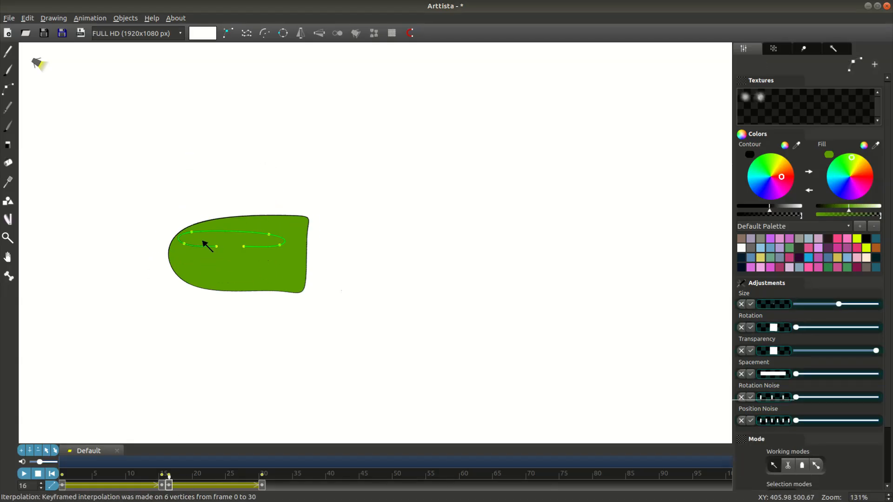
mouse_move(261, 474)
mouse_down()
mouse_move(155, 465)
mouse_move(62, 473)
mouse_move(265, 487)
mouse_up()
mouse_move(62, 474)
mouse_down()
mouse_move(259, 468)
mouse_move(262, 479)
mouse_up()
click(62, 474)
key(Tab)
click(274, 151)
key(Tab)
click(262, 474)
drag(198, 96, 197, 78)
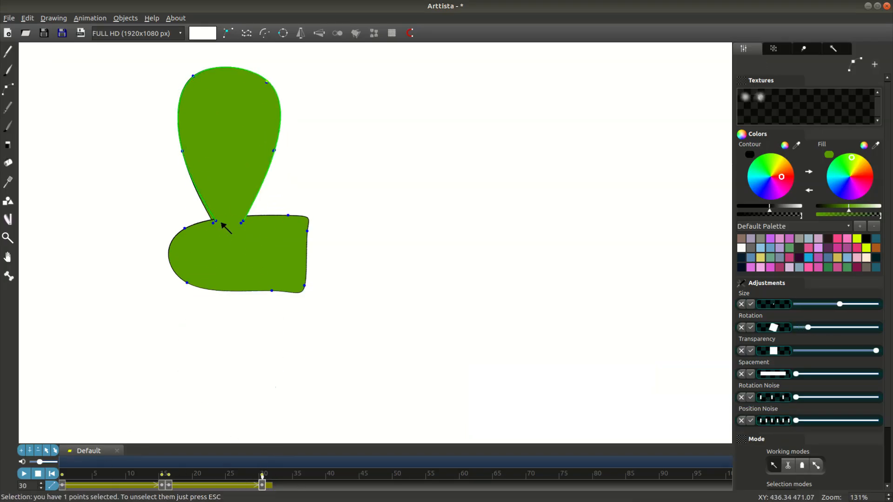
Extend the propeller's lower blade downward at frame 30, matching its pose at frame 0.
click(168, 475)
click(261, 475)
drag(275, 260, 279, 399)
click(62, 474)
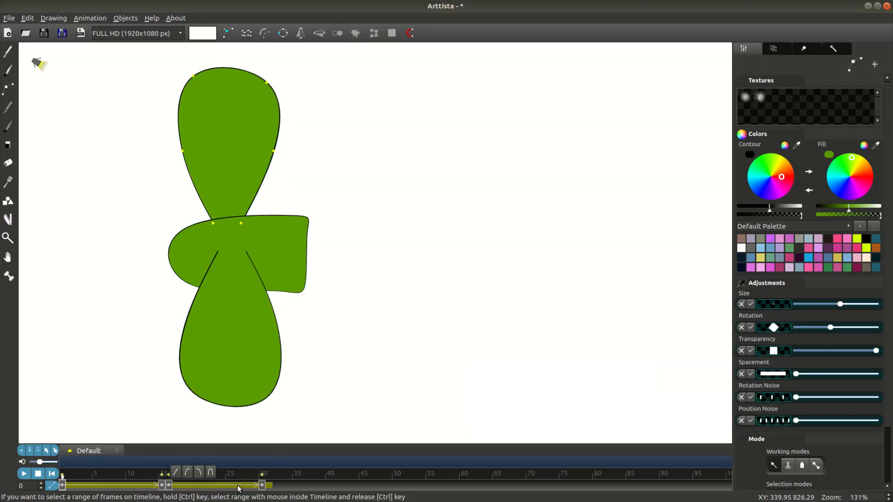
click(262, 474)
key(ctrl+a)
mouse_move(262, 475)
mouse_down()
mouse_move(229, 478)
mouse_move(264, 483)
mouse_up()
double_click(275, 403)
drag(236, 320, 236, 324)
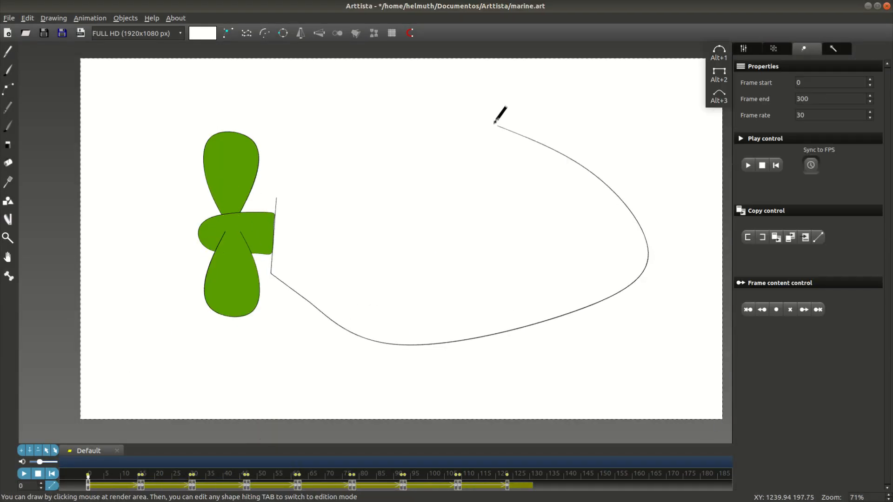
Complete the submarine's hull outline at frame 0 and make the propeller follow two of its points with Follow last segment.
drag(494, 123, 288, 140)
key(Tab)
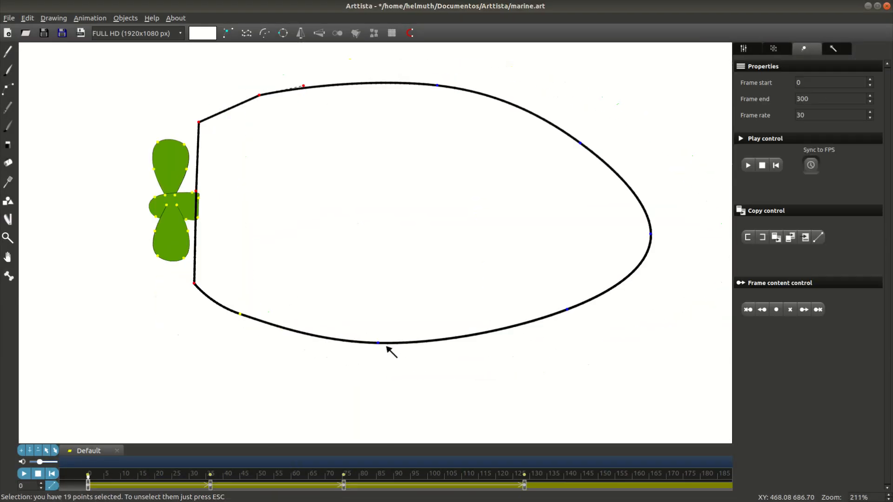
right_click(354, 215)
mouse_move(411, 411)
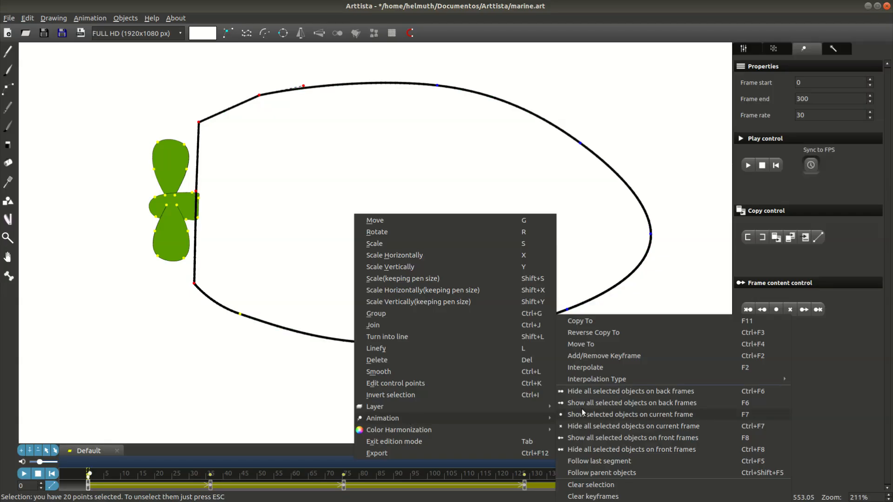
click(599, 461)
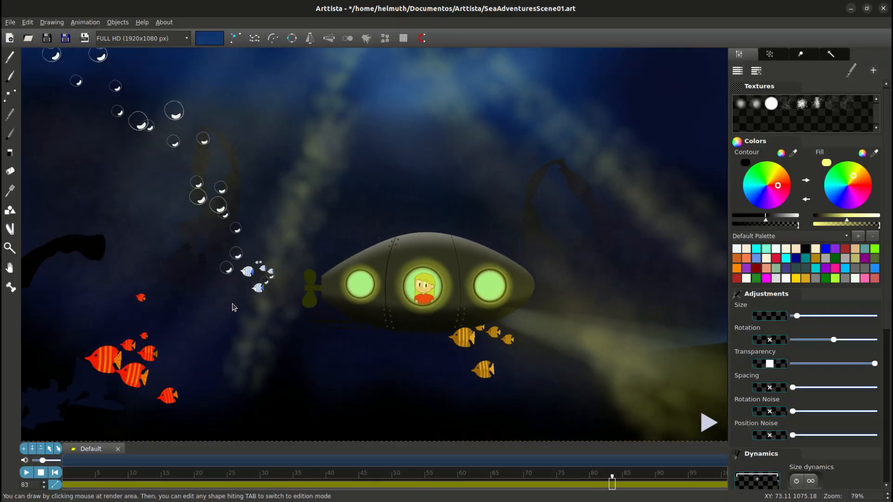
Make the whole left square follow the animated circle with Follow last segment and check it along the timeline.
right_click(447, 207)
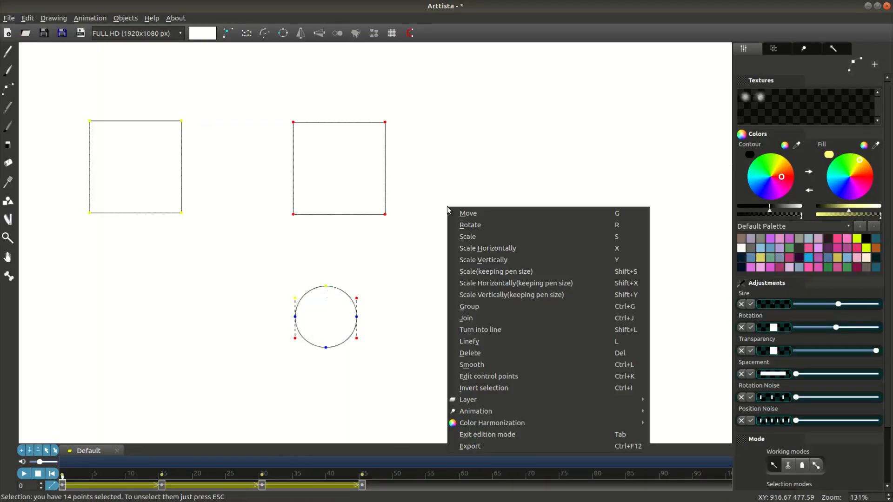
mouse_move(486, 398)
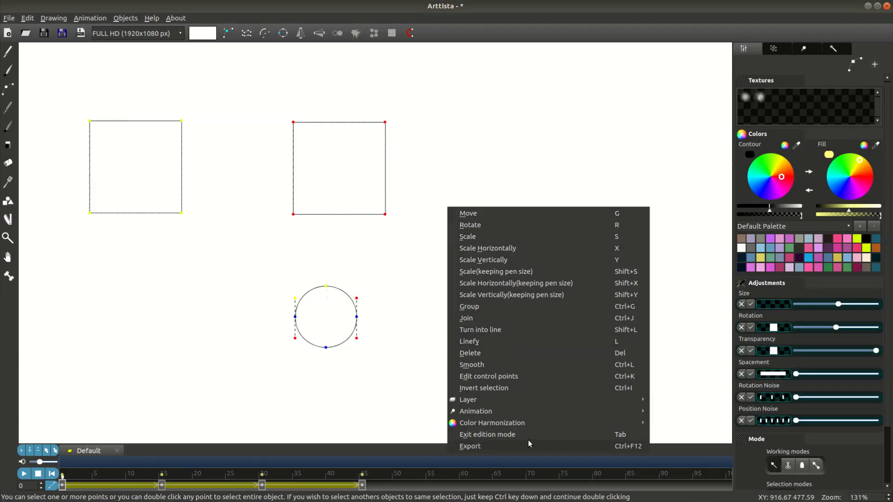
mouse_move(537, 398)
mouse_move(558, 411)
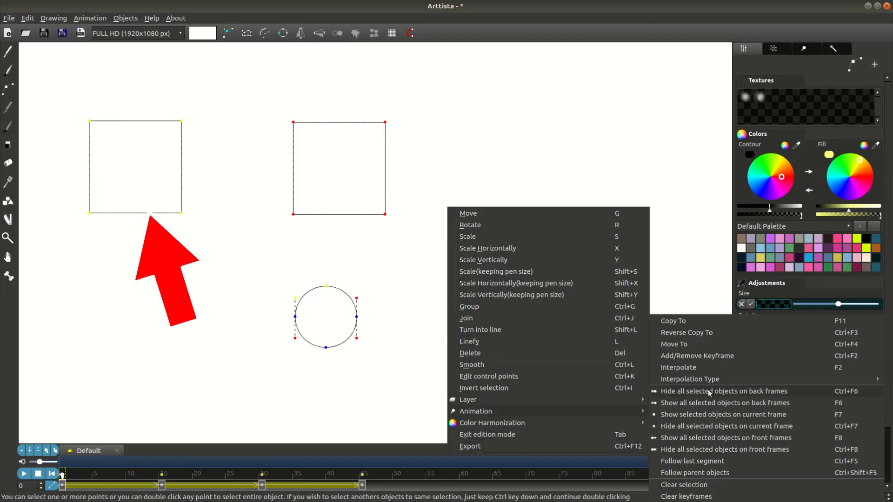
click(702, 462)
mouse_move(64, 484)
mouse_down()
mouse_move(331, 499)
mouse_move(62, 479)
mouse_up()
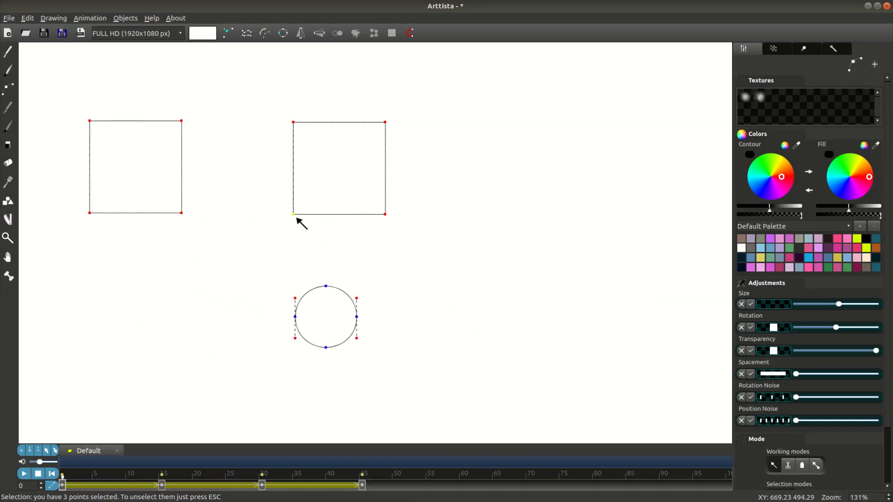
Make only the right square's lower-left corner point follow the circle with Follow last segment and preview the motion.
right_click(416, 366)
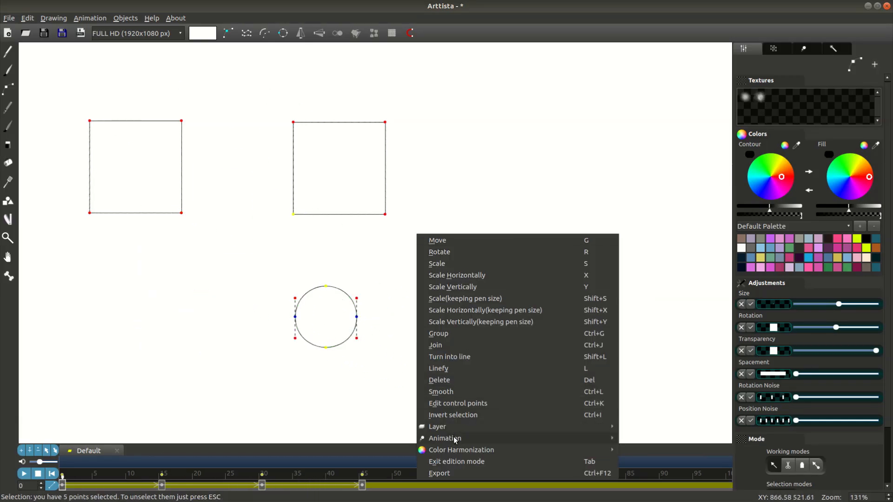
mouse_move(454, 439)
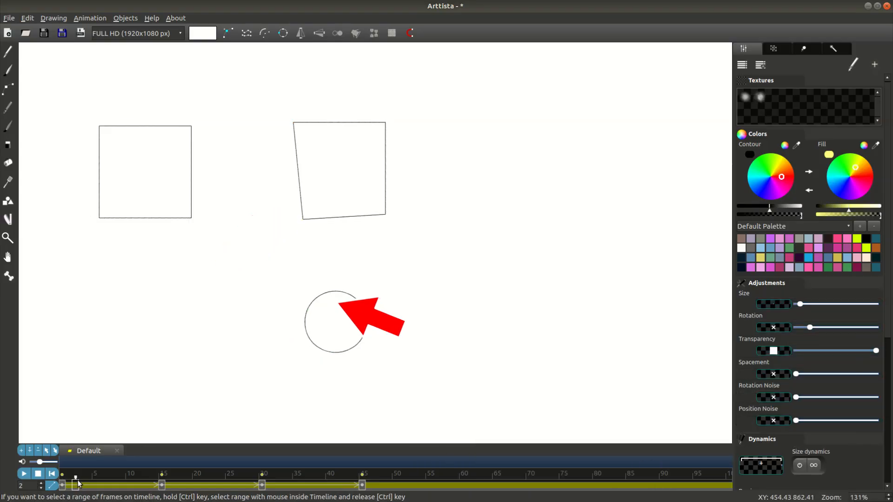
drag(78, 484, 175, 483)
drag(265, 477, 59, 482)
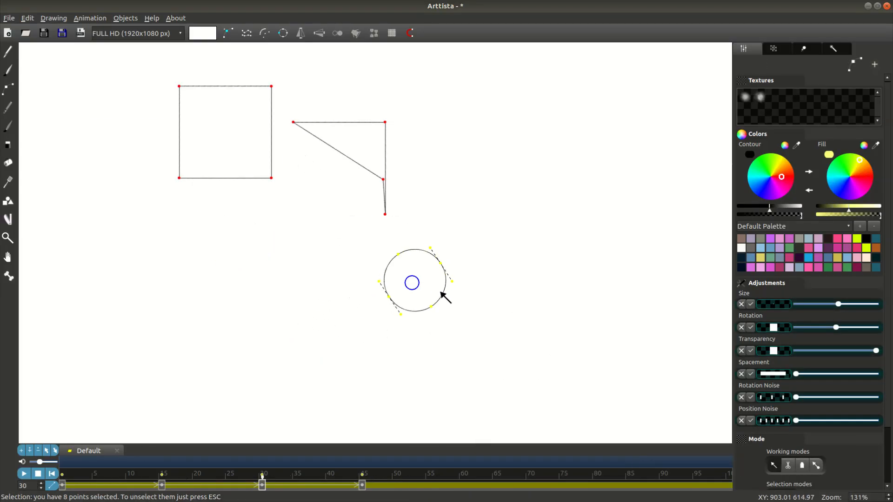
click(224, 485)
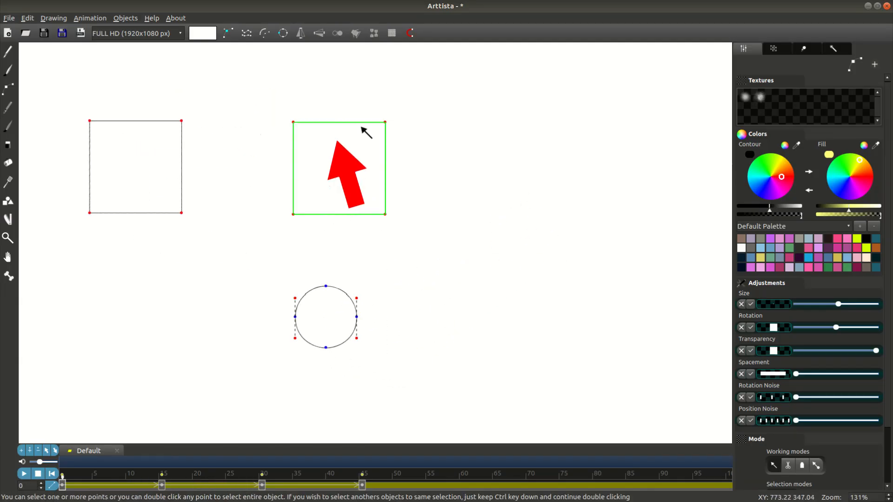
Make the right square's two upper corner points follow the circle with Follow last segment and preview the motion.
click(295, 123)
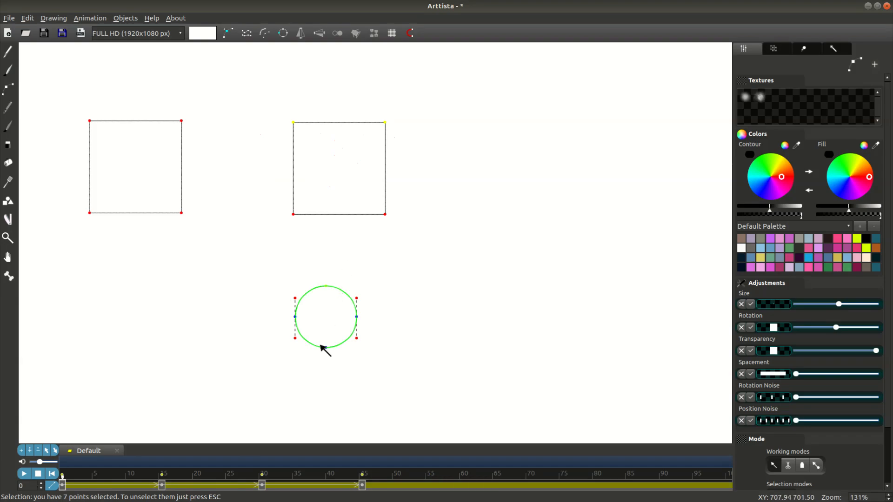
right_click(485, 225)
mouse_move(502, 396)
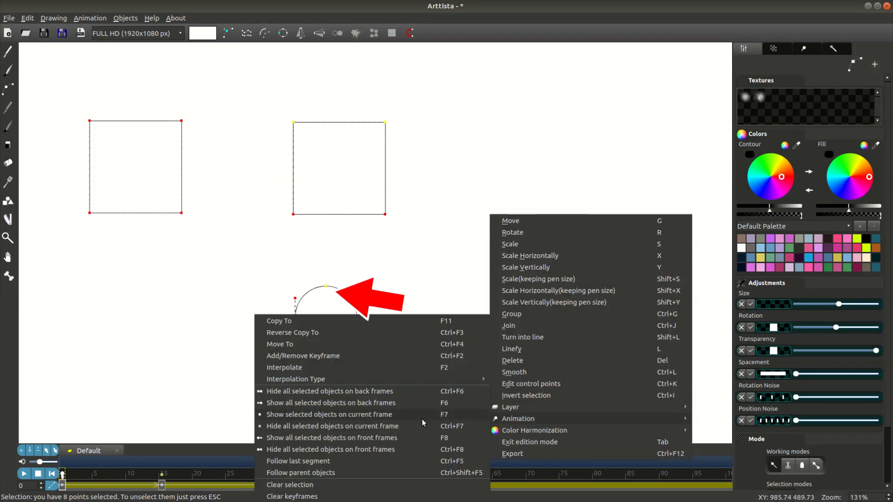
click(264, 403)
drag(68, 485, 389, 485)
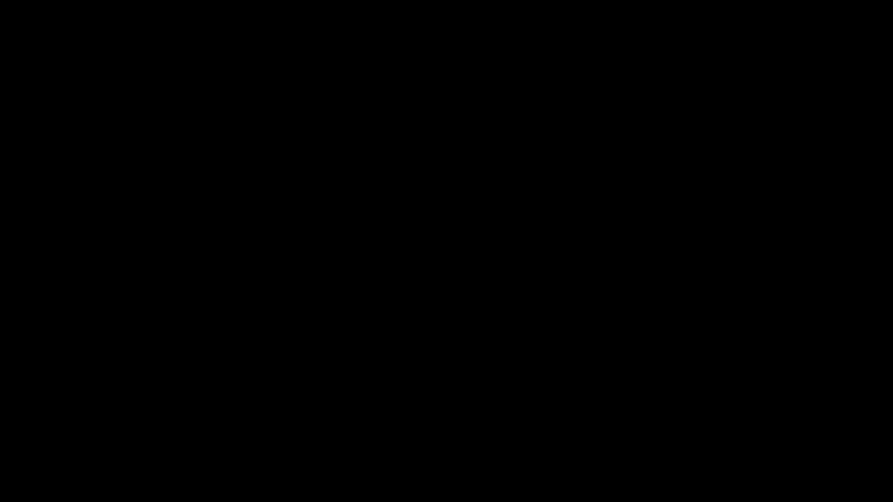